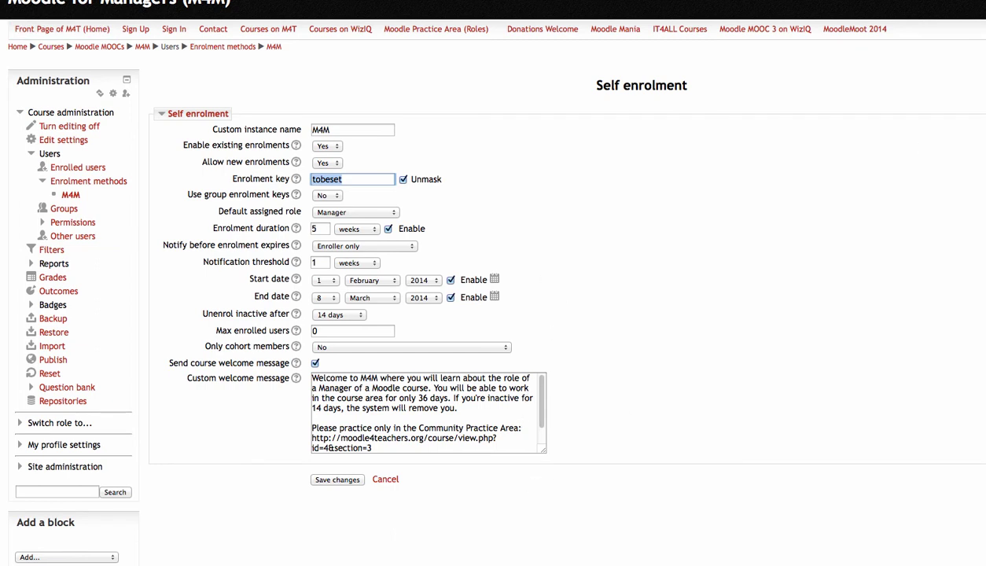
- Leave the M4M self enrolment settings without saving the changes and return to the course page
{"action": "left_click", "coordinate": [56, 1]}
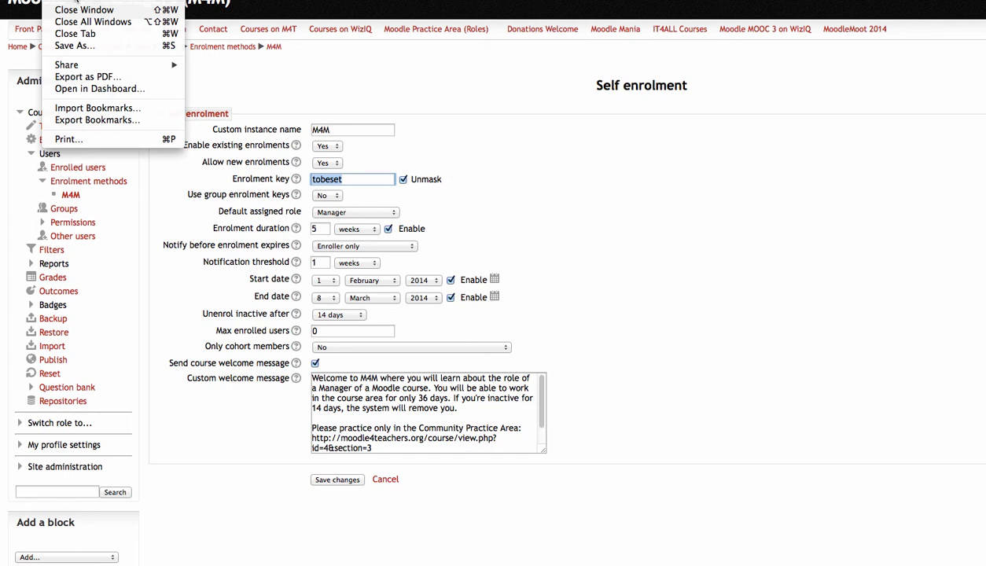
{"action": "left_click", "coordinate": [76, 2]}
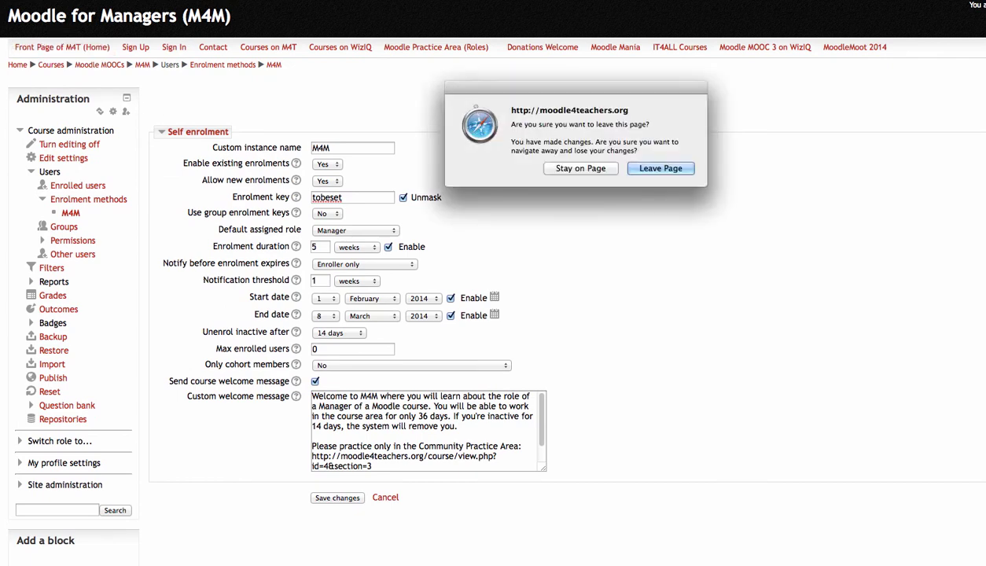
{"action": "left_click", "coordinate": [643, 171]}
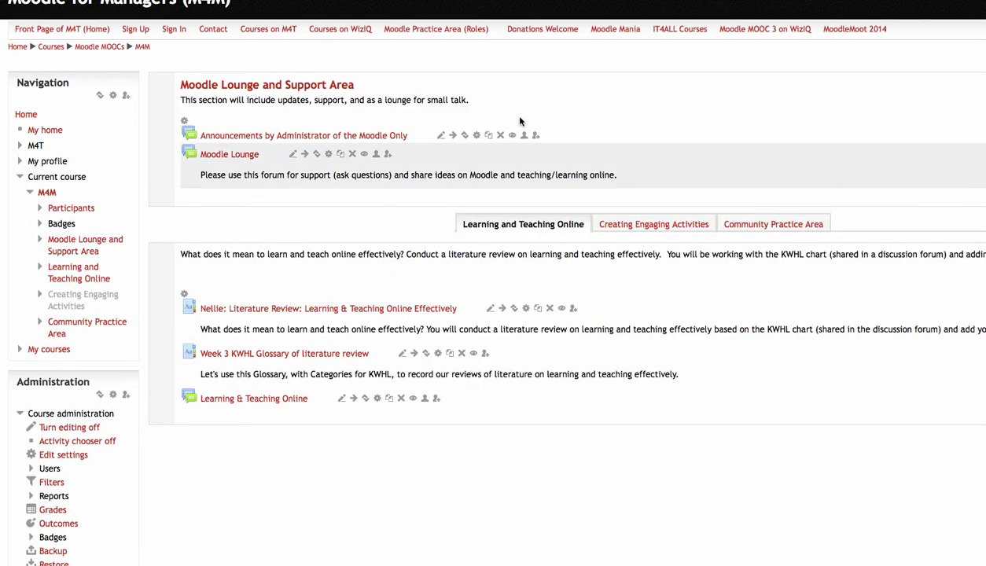
- Examine the blocks on the M4M course page and the block types offered for adding
{"action": "scroll", "coordinate": [55, 253], "scroll_direction": "down", "scroll_amount": 1}
{"action": "scroll", "coordinate": [55, 253], "scroll_direction": "down", "scroll_amount": 10}
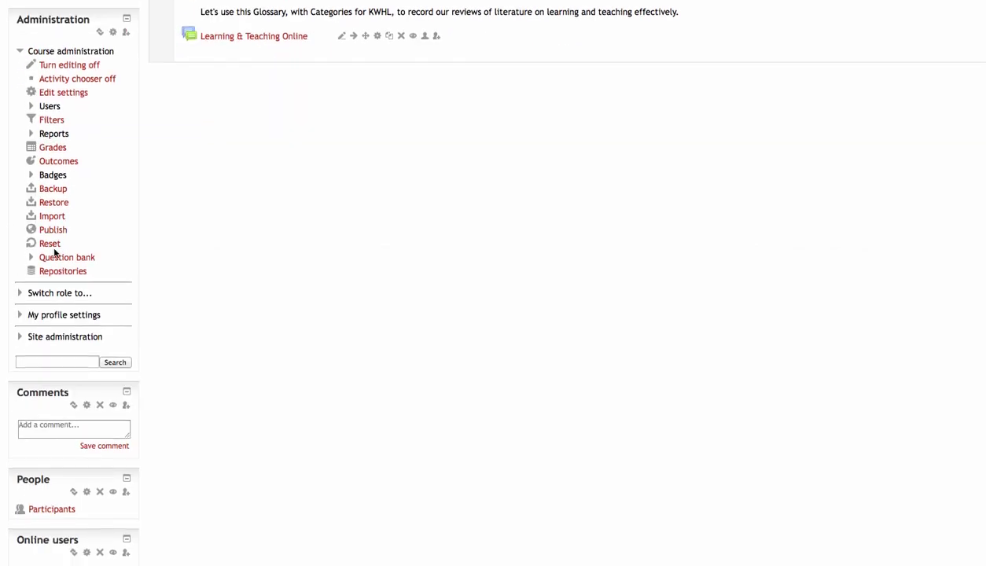
{"action": "scroll", "coordinate": [55, 253], "scroll_direction": "down", "scroll_amount": 9}
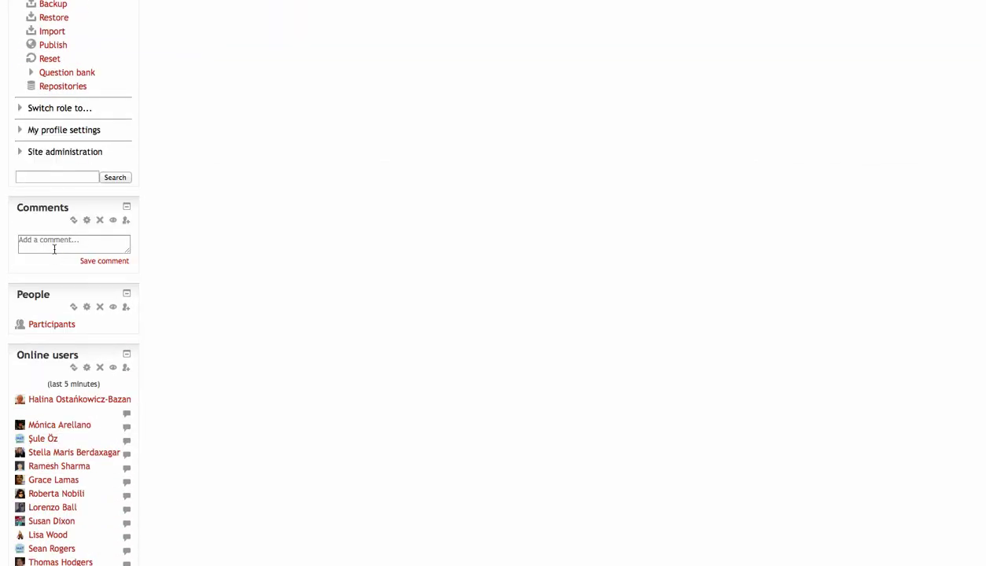
{"action": "scroll", "coordinate": [55, 253], "scroll_direction": "down", "scroll_amount": 3}
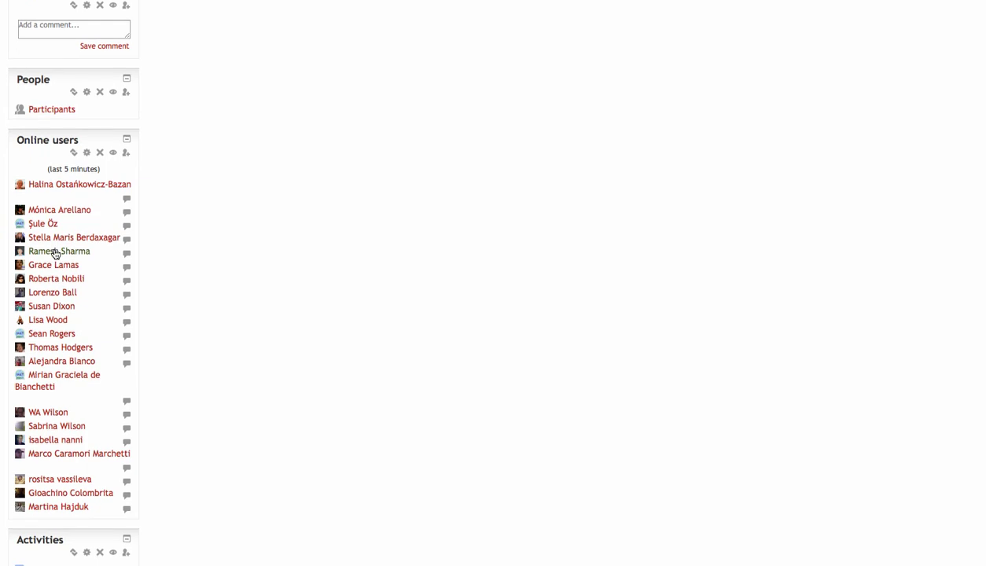
{"action": "scroll", "coordinate": [55, 253], "scroll_direction": "down", "scroll_amount": 3}
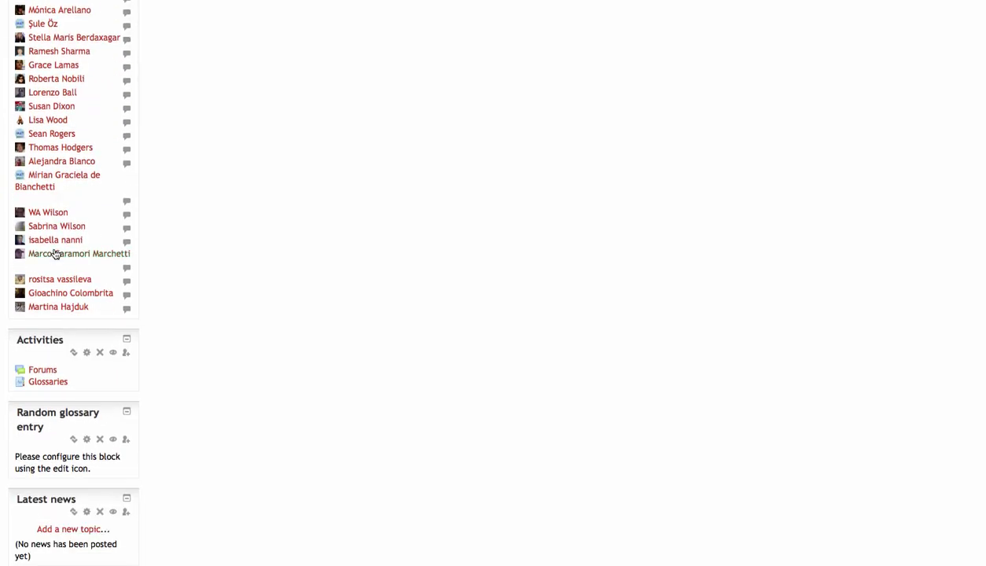
{"action": "scroll", "coordinate": [79, 275], "scroll_direction": "down", "scroll_amount": 2}
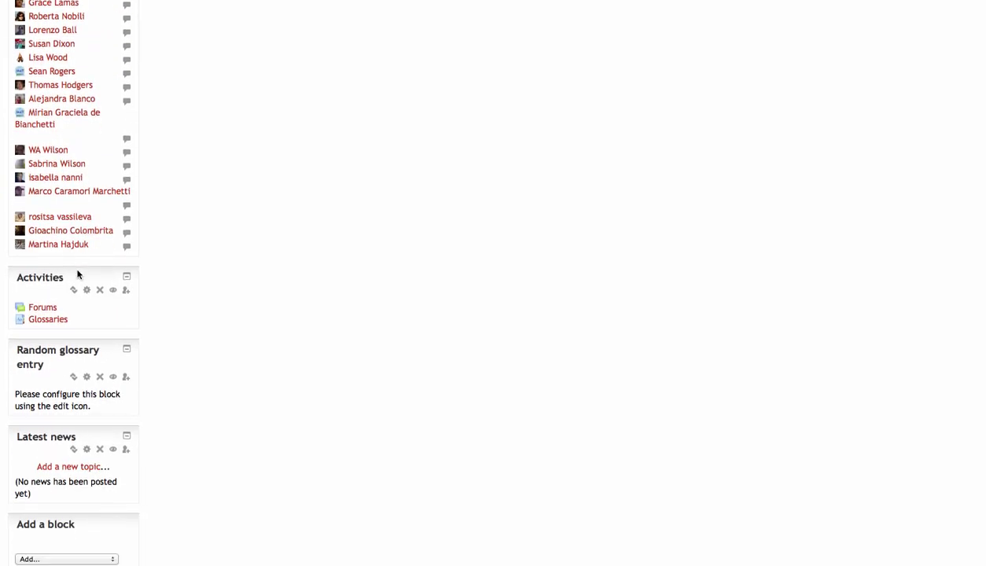
{"action": "scroll", "coordinate": [77, 274], "scroll_direction": "down", "scroll_amount": 4}
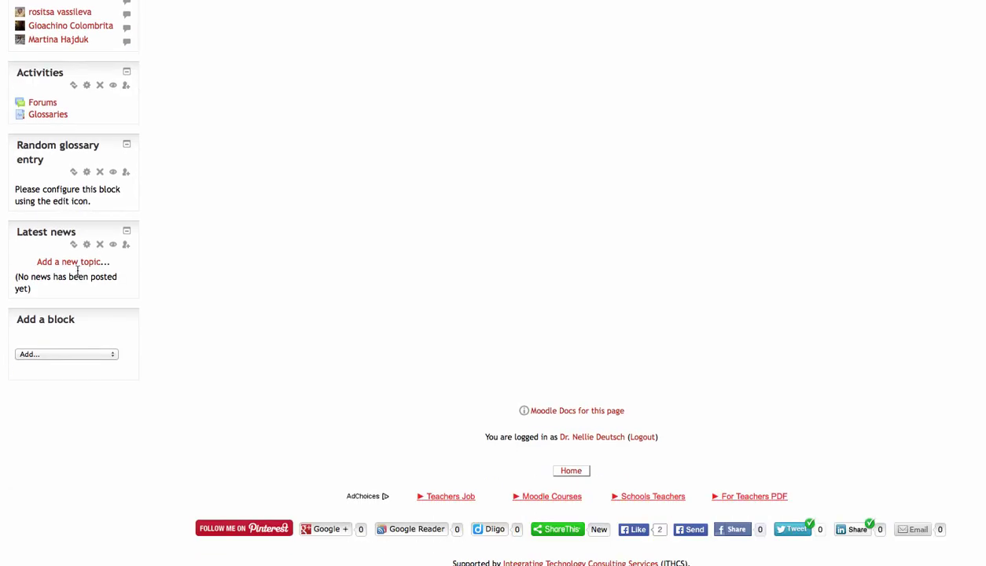
{"action": "left_click", "coordinate": [114, 355]}
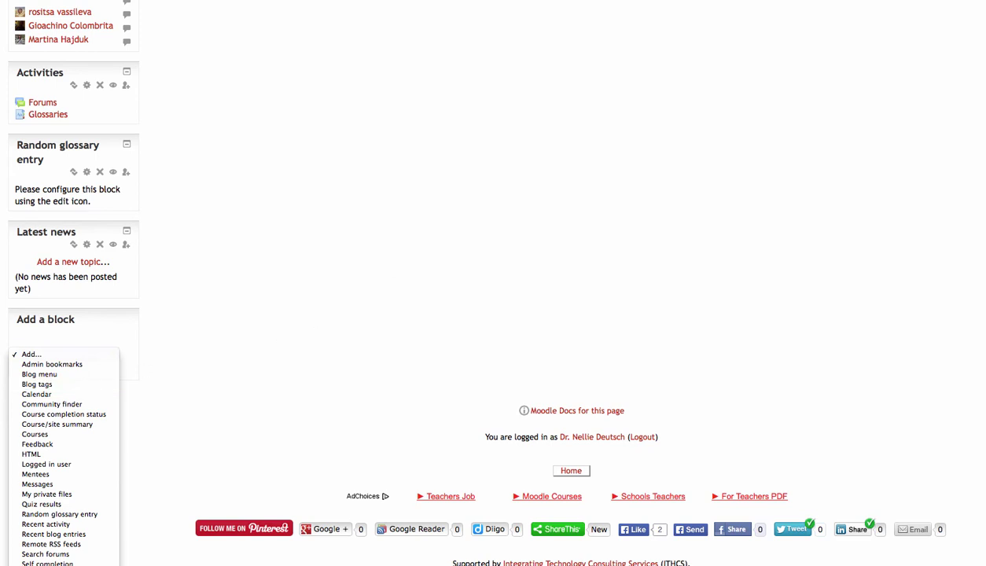
{"action": "key", "text": "Escape"}
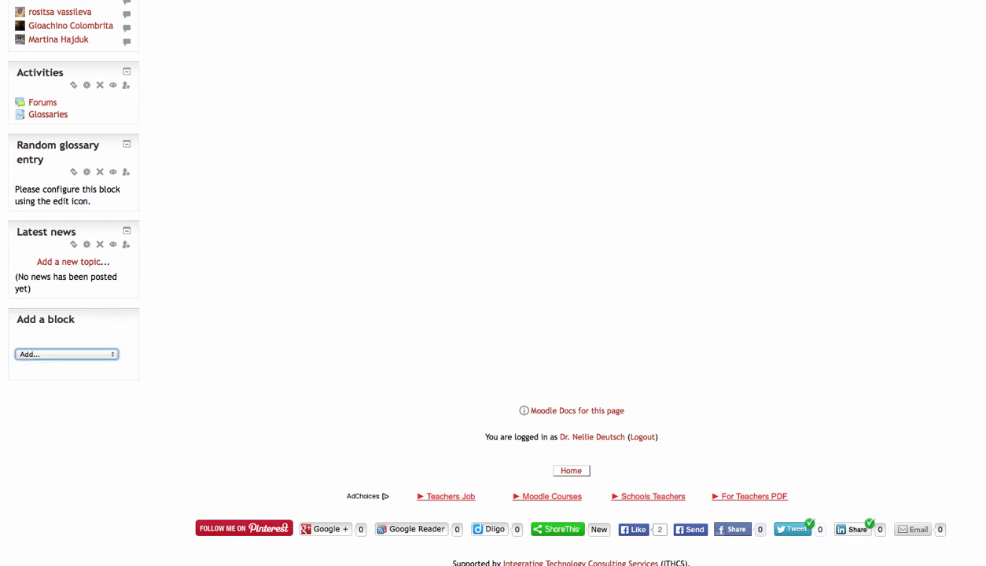
{"action": "left_click", "coordinate": [115, 354]}
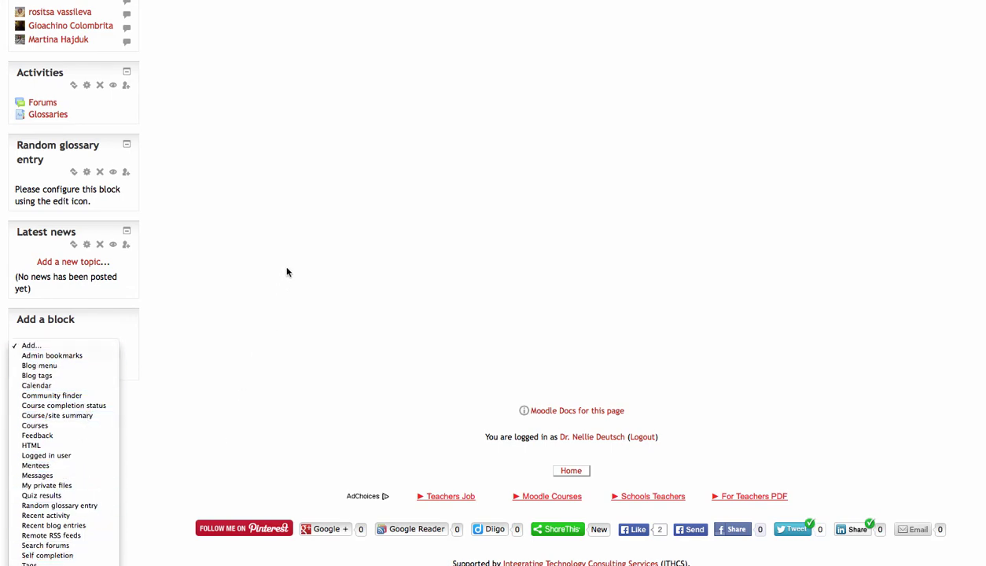
{"action": "scroll", "coordinate": [286, 272], "scroll_direction": "up", "scroll_amount": 15}
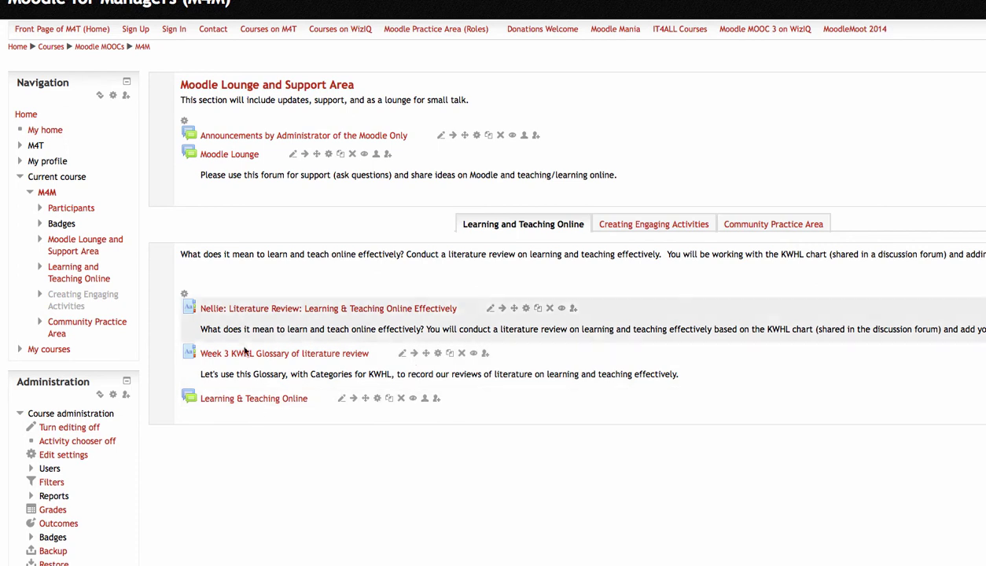
- Open the Community Practice Area section, view its summary editing form, and return to the section
{"action": "left_click", "coordinate": [763, 226]}
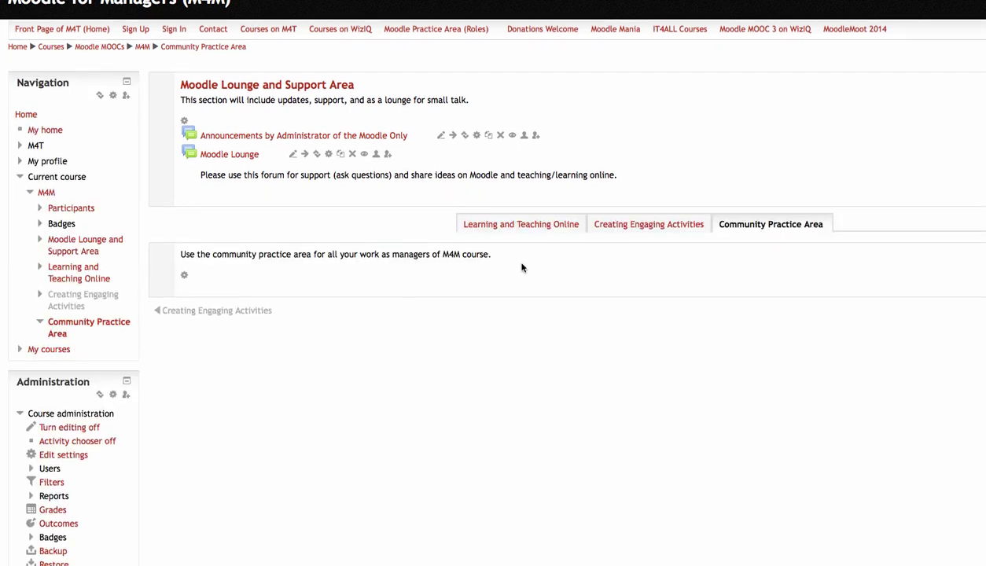
{"action": "scroll", "coordinate": [261, 270], "scroll_direction": "down", "scroll_amount": 1}
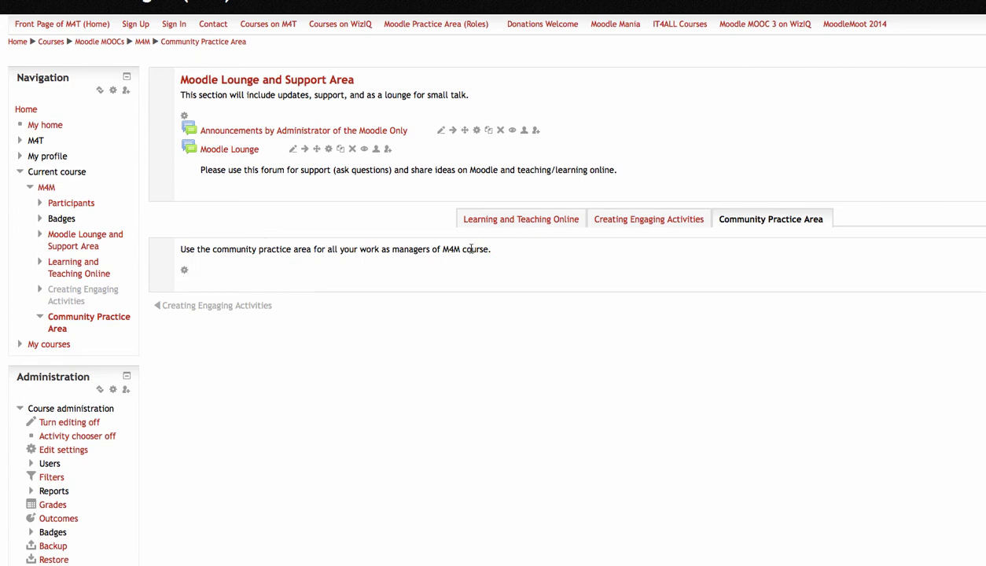
{"action": "left_click", "coordinate": [185, 273]}
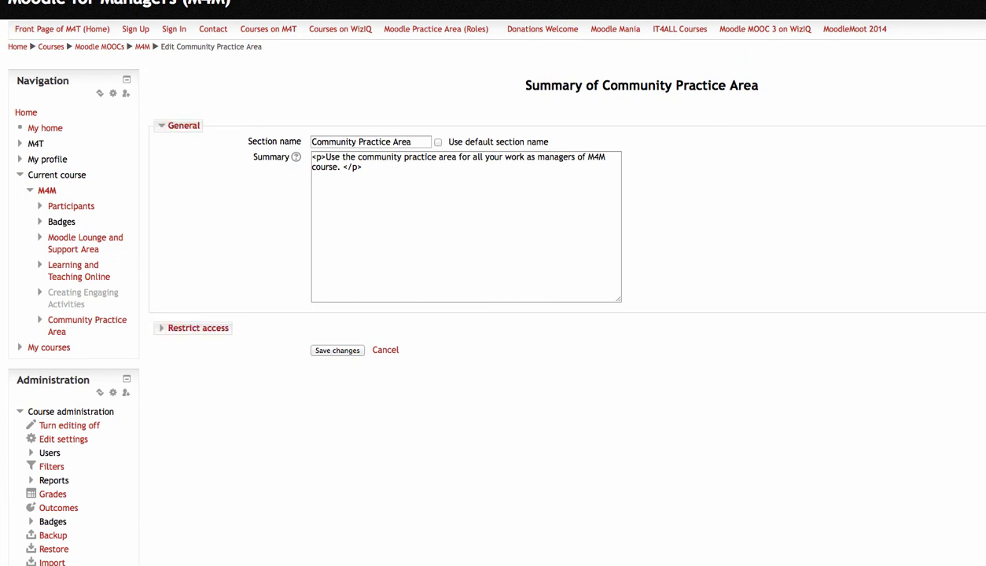
{"action": "left_click", "coordinate": [55, 0]}
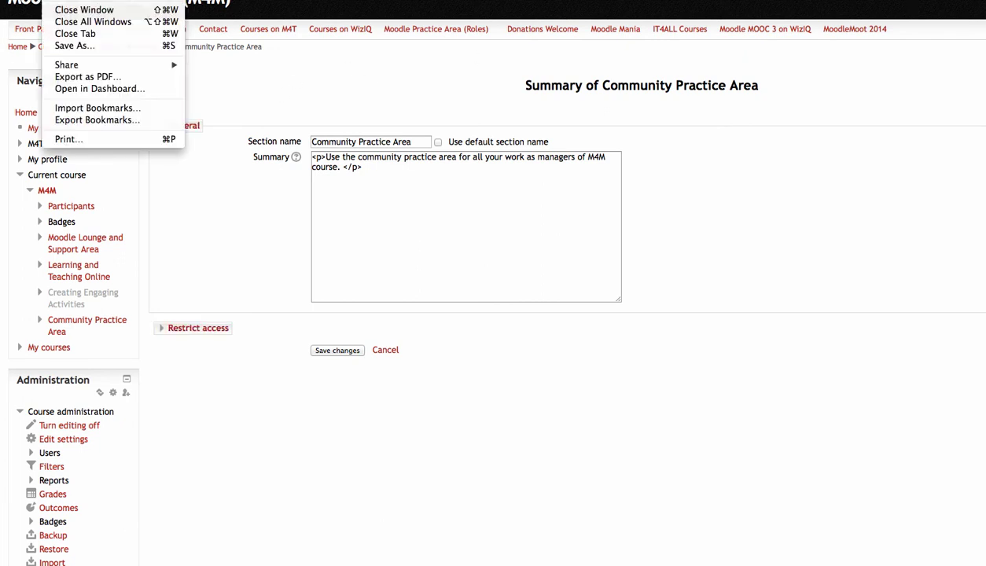
{"action": "left_click", "coordinate": [95, 1]}
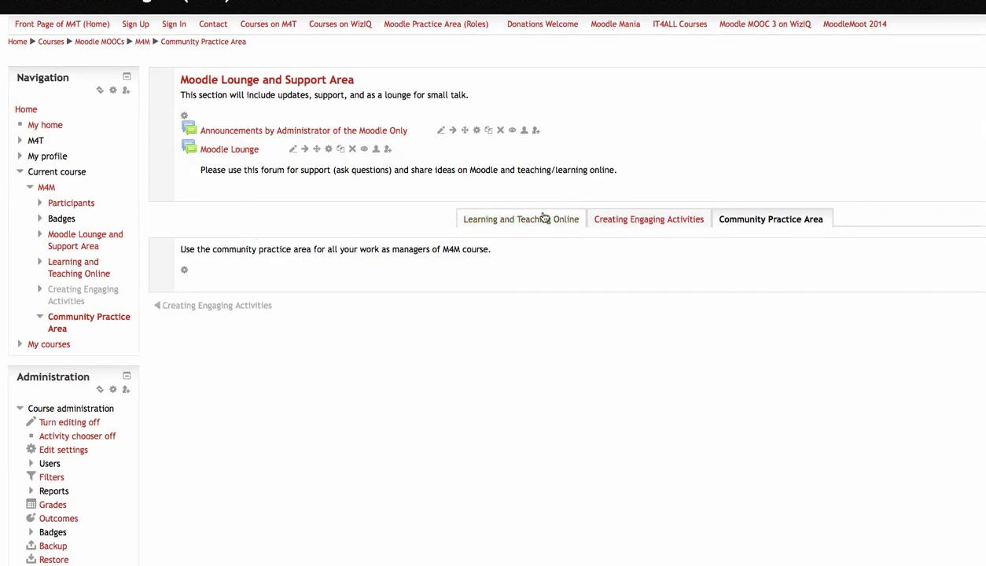
- Switch the role in the M4M course to Manager
{"action": "scroll", "coordinate": [86, 293], "scroll_direction": "down", "scroll_amount": 1}
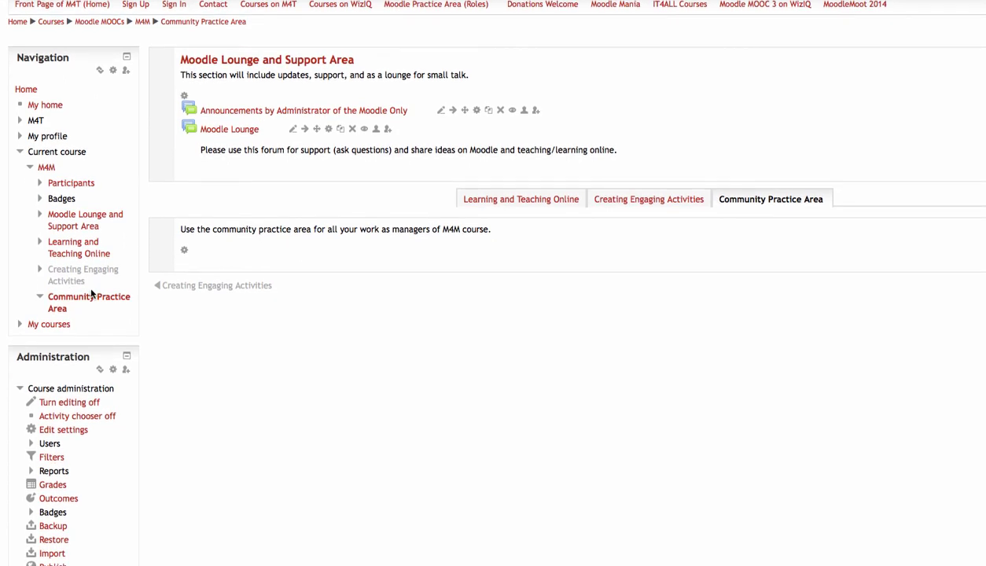
{"action": "scroll", "coordinate": [91, 294], "scroll_direction": "up", "scroll_amount": 1}
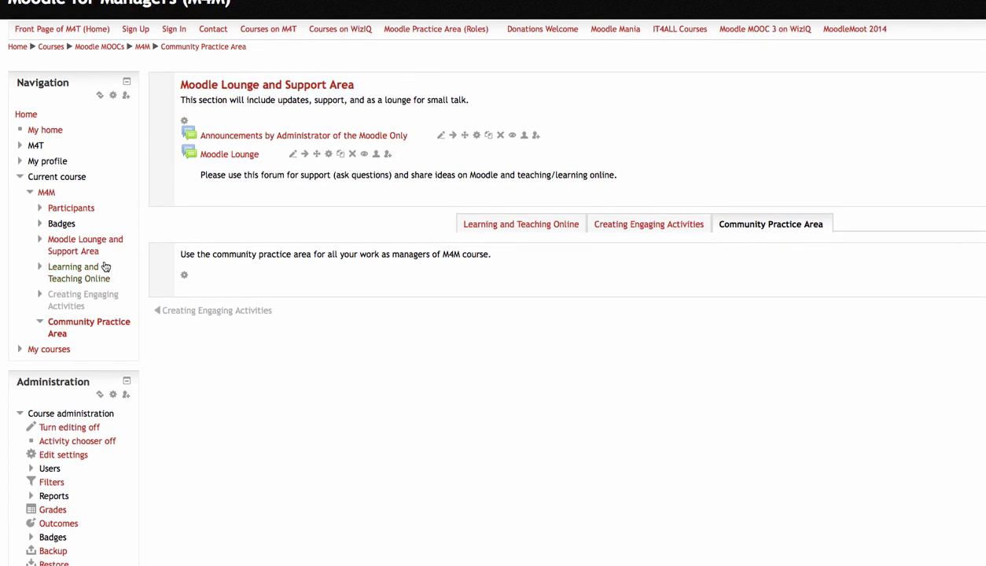
{"action": "scroll", "coordinate": [79, 298], "scroll_direction": "down", "scroll_amount": 4}
{"action": "scroll", "coordinate": [79, 301], "scroll_direction": "down", "scroll_amount": 7}
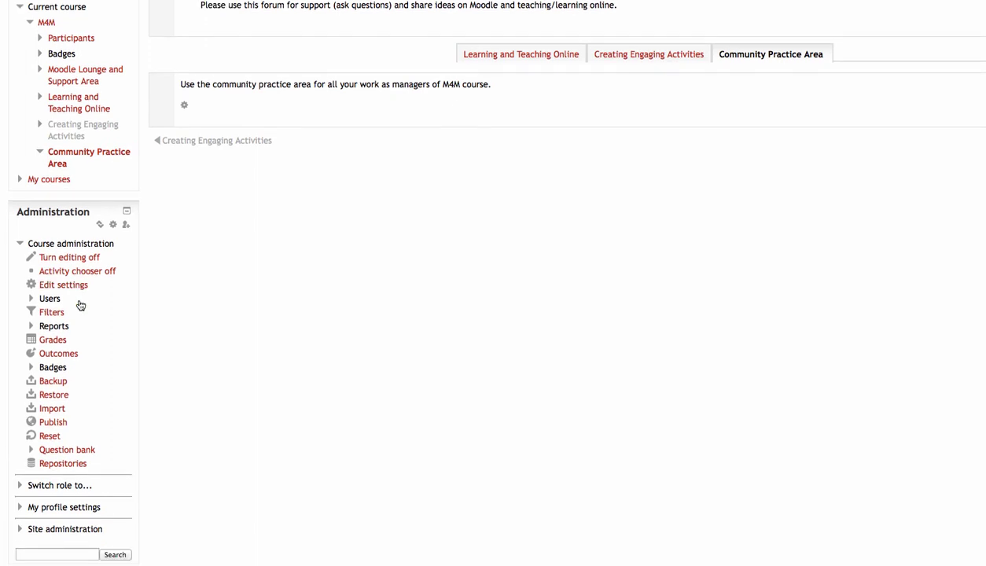
{"action": "scroll", "coordinate": [84, 340], "scroll_direction": "down", "scroll_amount": 1}
{"action": "left_click", "coordinate": [53, 378]}
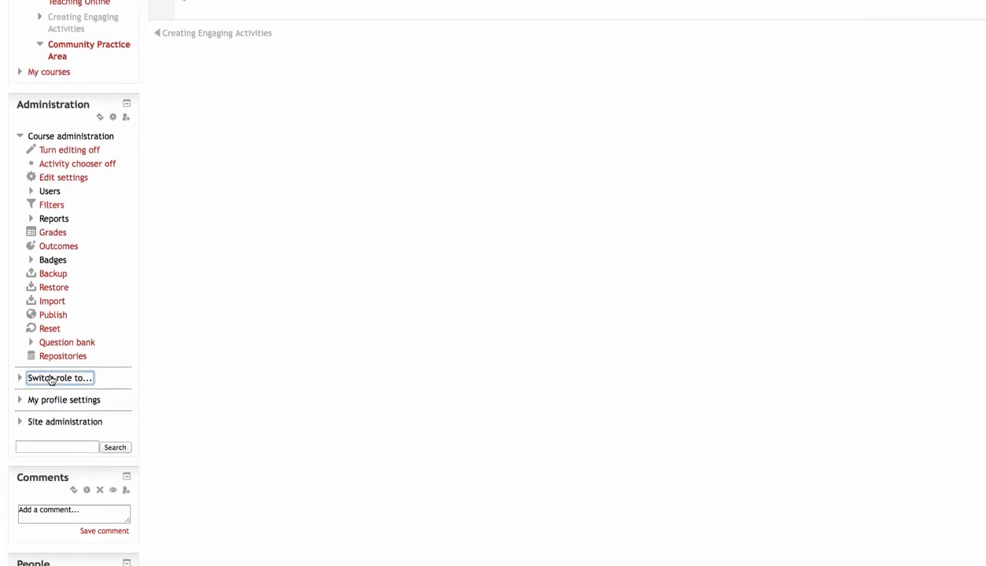
{"action": "left_click", "coordinate": [59, 396]}
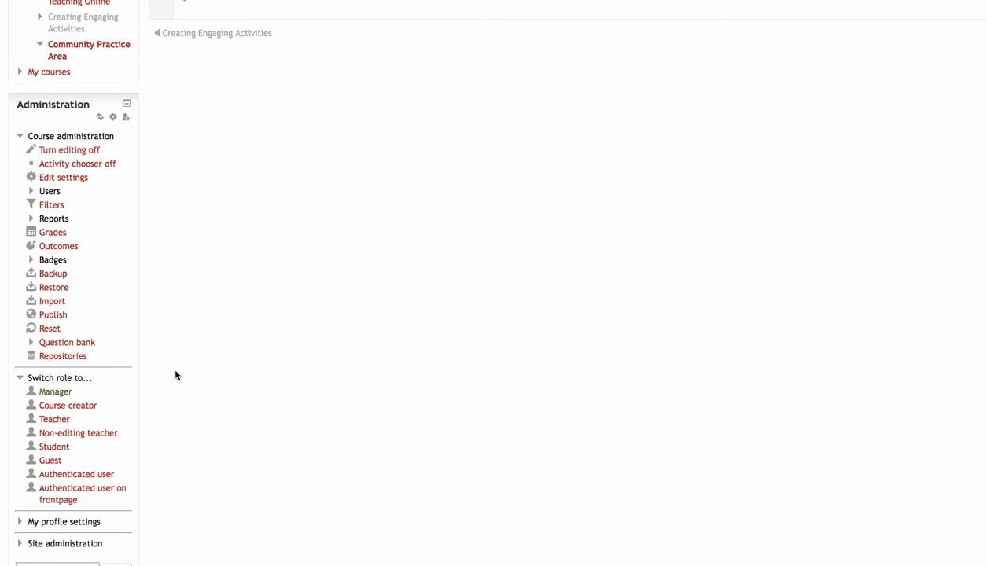
- Examine the course administration options offered in the Manager role, from editing and user settings to backup, restore and repositories
{"action": "scroll", "coordinate": [8, 262], "scroll_direction": "down", "scroll_amount": 2}
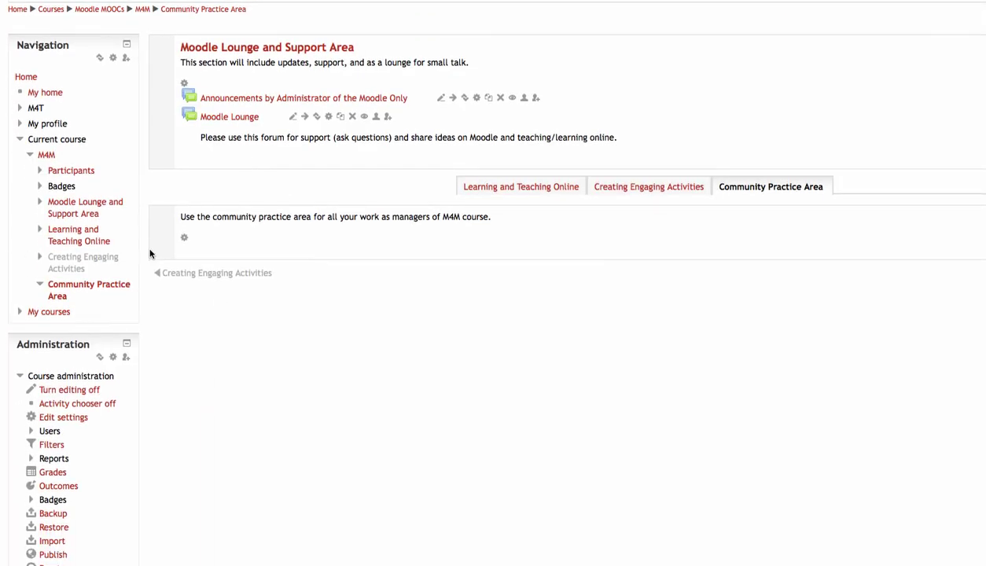
{"action": "scroll", "coordinate": [145, 259], "scroll_direction": "down", "scroll_amount": 4}
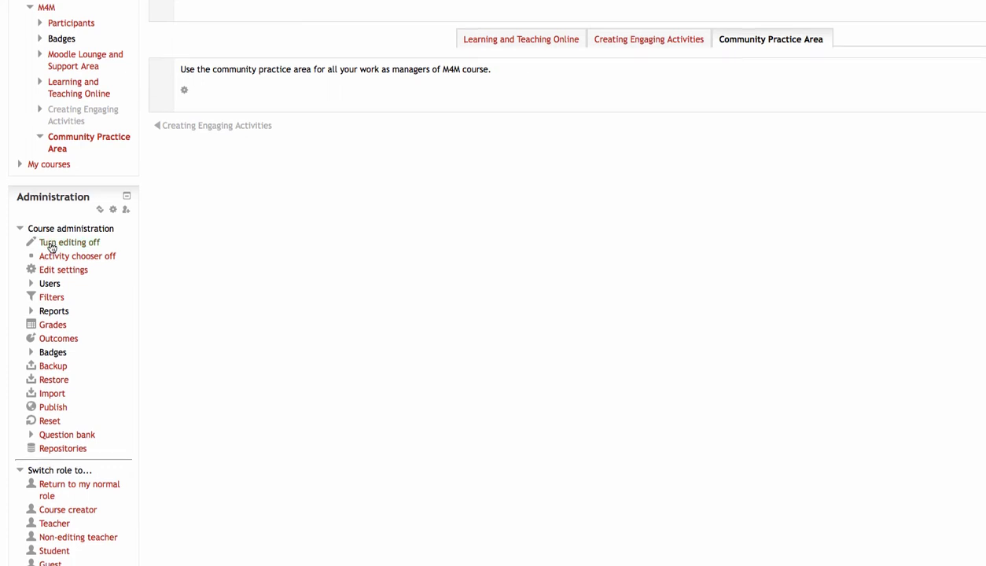
{"action": "scroll", "coordinate": [50, 247], "scroll_direction": "down", "scroll_amount": 1}
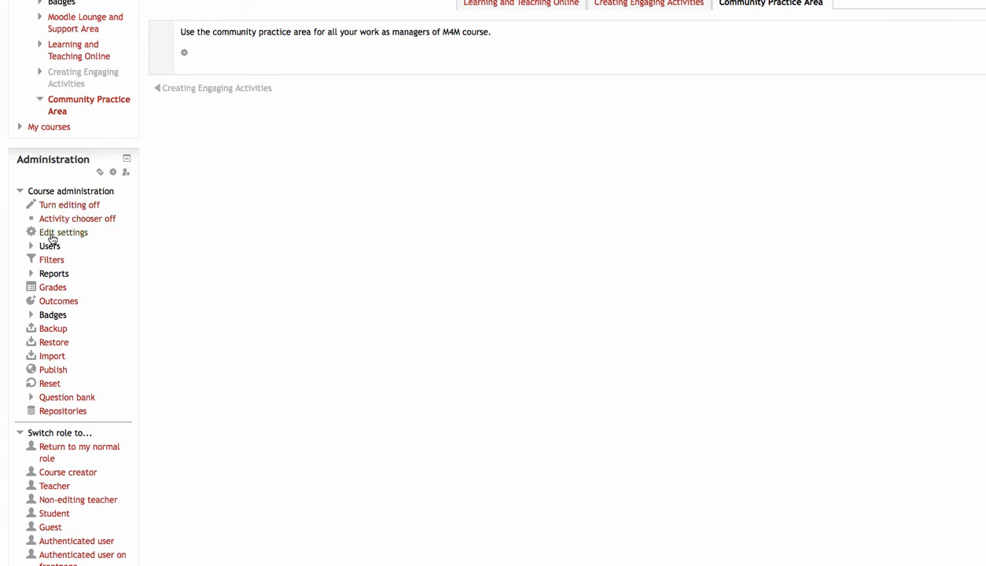
{"action": "scroll", "coordinate": [63, 235], "scroll_direction": "down", "scroll_amount": 1}
{"action": "scroll", "coordinate": [63, 235], "scroll_direction": "down", "scroll_amount": 1}
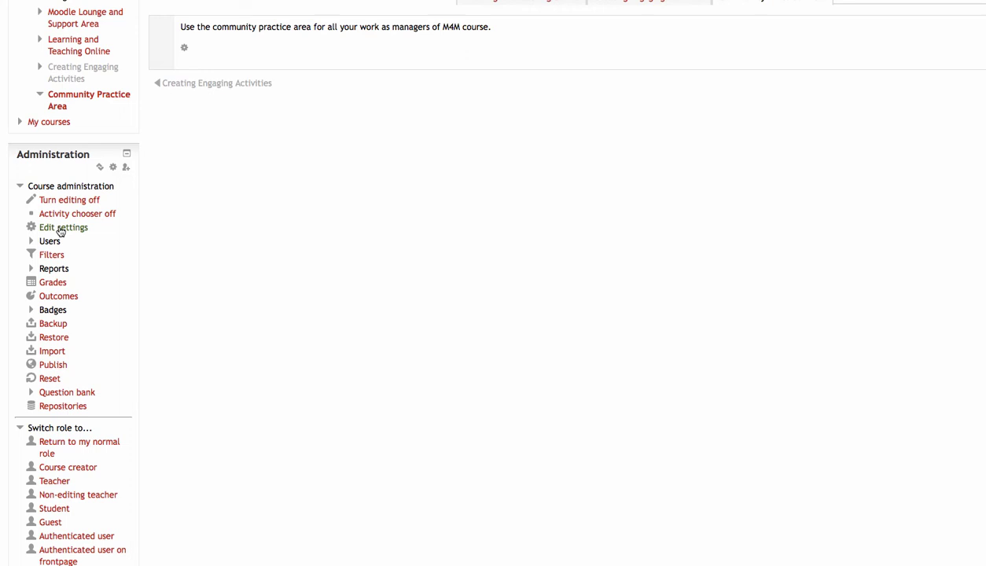
{"action": "scroll", "coordinate": [61, 218], "scroll_direction": "down", "scroll_amount": 1}
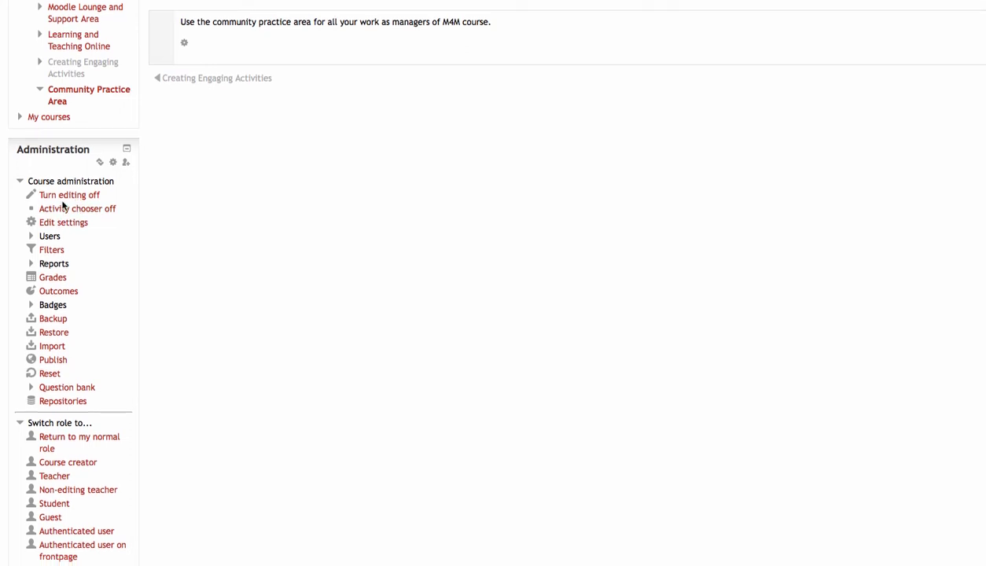
{"action": "scroll", "coordinate": [60, 214], "scroll_direction": "down", "scroll_amount": 1}
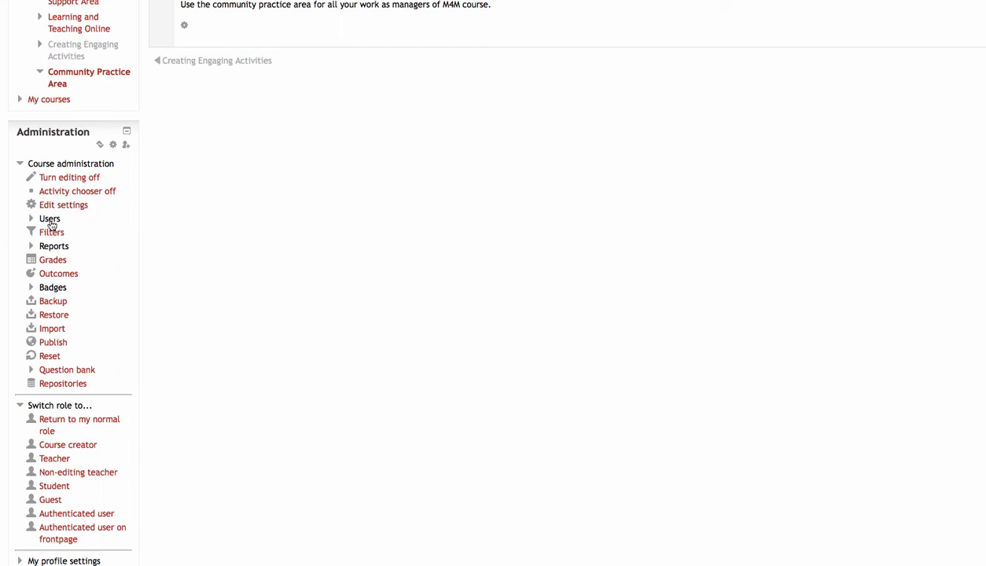
{"action": "scroll", "coordinate": [52, 234], "scroll_direction": "down", "scroll_amount": 2}
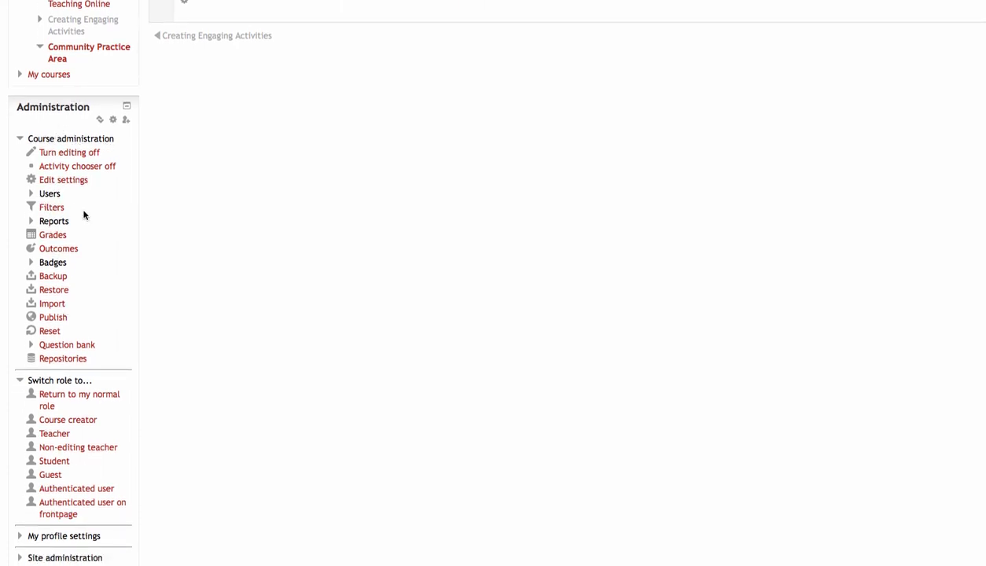
{"action": "scroll", "coordinate": [82, 214], "scroll_direction": "down", "scroll_amount": 1}
{"action": "scroll", "coordinate": [74, 212], "scroll_direction": "down", "scroll_amount": 4}
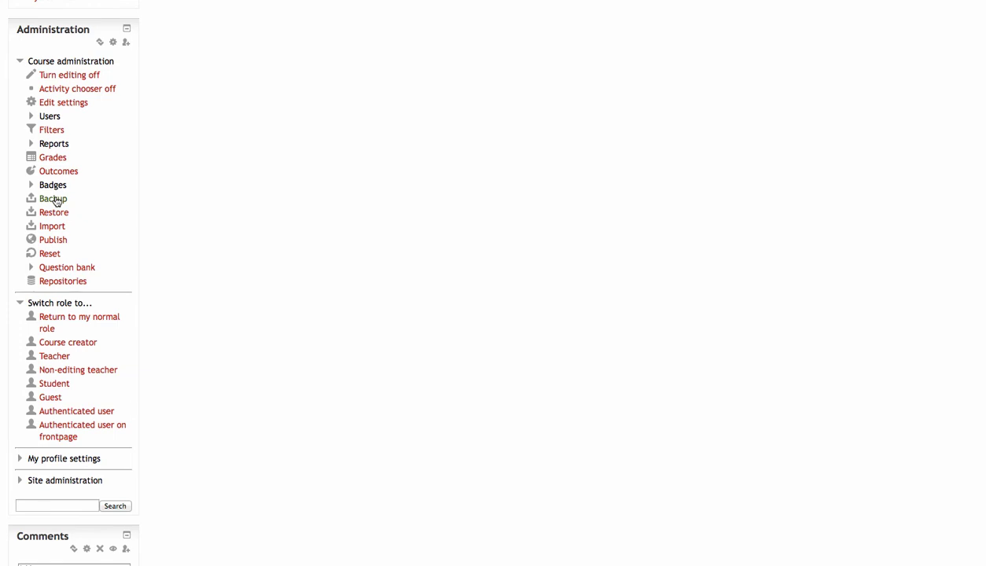
{"action": "scroll", "coordinate": [57, 207], "scroll_direction": "down", "scroll_amount": 3}
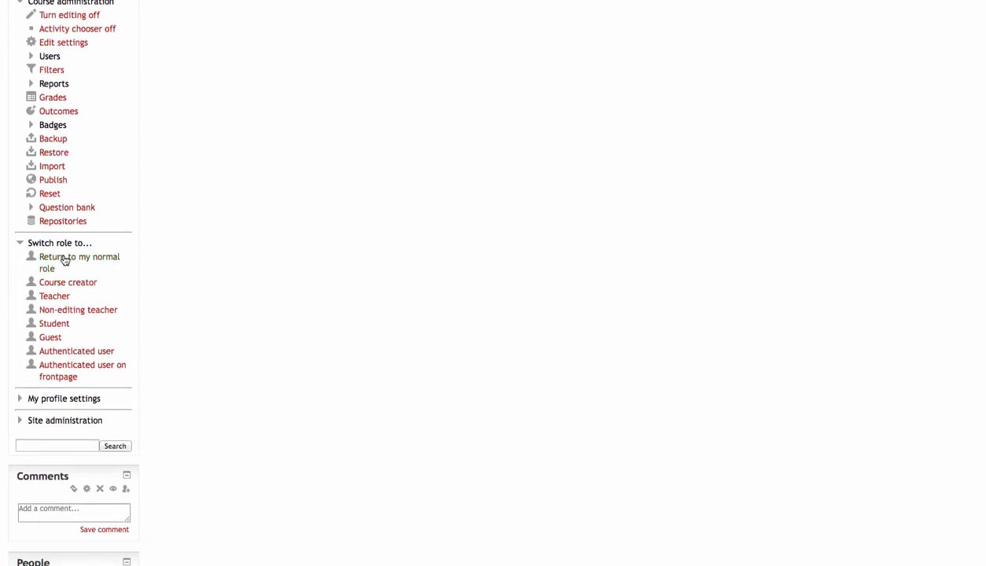
{"action": "scroll", "coordinate": [66, 258], "scroll_direction": "down", "scroll_amount": 3}
{"action": "scroll", "coordinate": [64, 251], "scroll_direction": "down", "scroll_amount": 10}
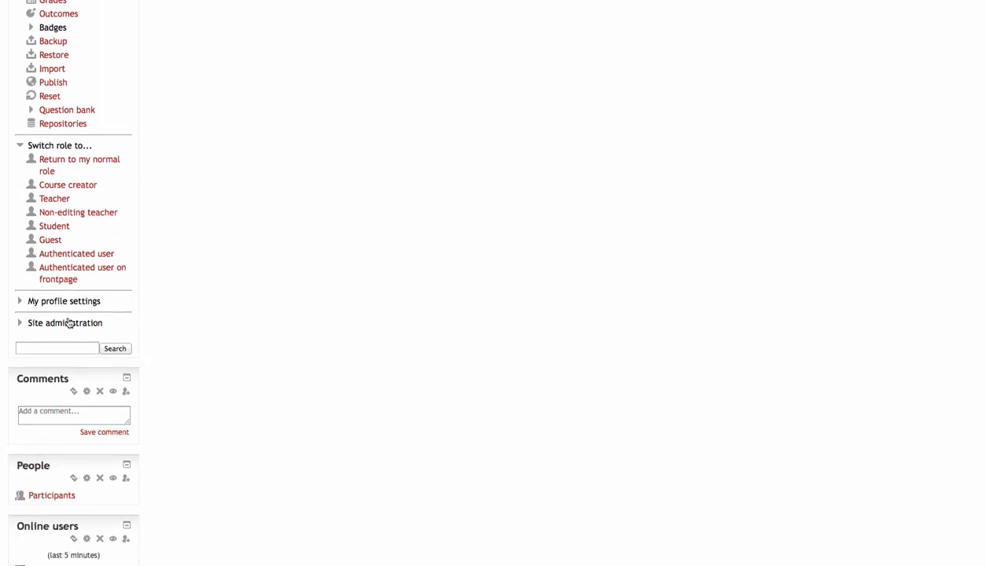
- Examine the course blocks and the block types a Manager can add, and return to the Community Practice Area section
{"action": "scroll", "coordinate": [69, 315], "scroll_direction": "down", "scroll_amount": 4}
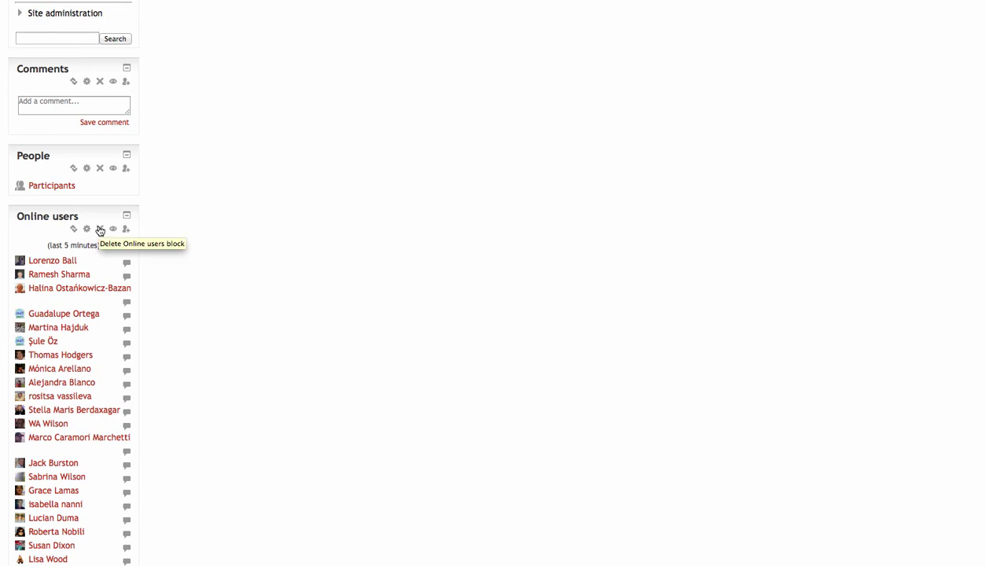
{"action": "scroll", "coordinate": [40, 194], "scroll_direction": "down", "scroll_amount": 17}
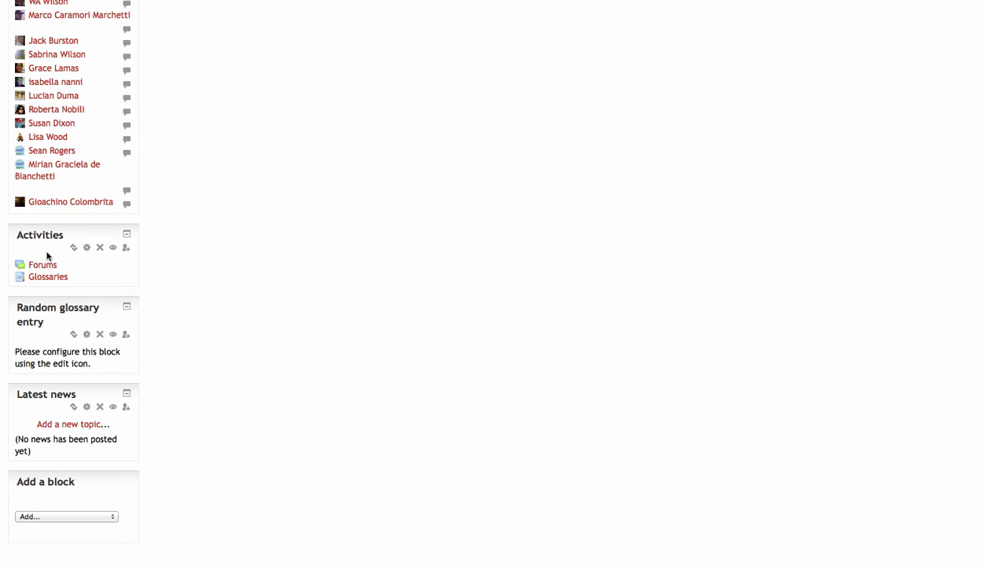
{"action": "scroll", "coordinate": [49, 248], "scroll_direction": "down", "scroll_amount": 2}
{"action": "scroll", "coordinate": [50, 253], "scroll_direction": "down", "scroll_amount": 5}
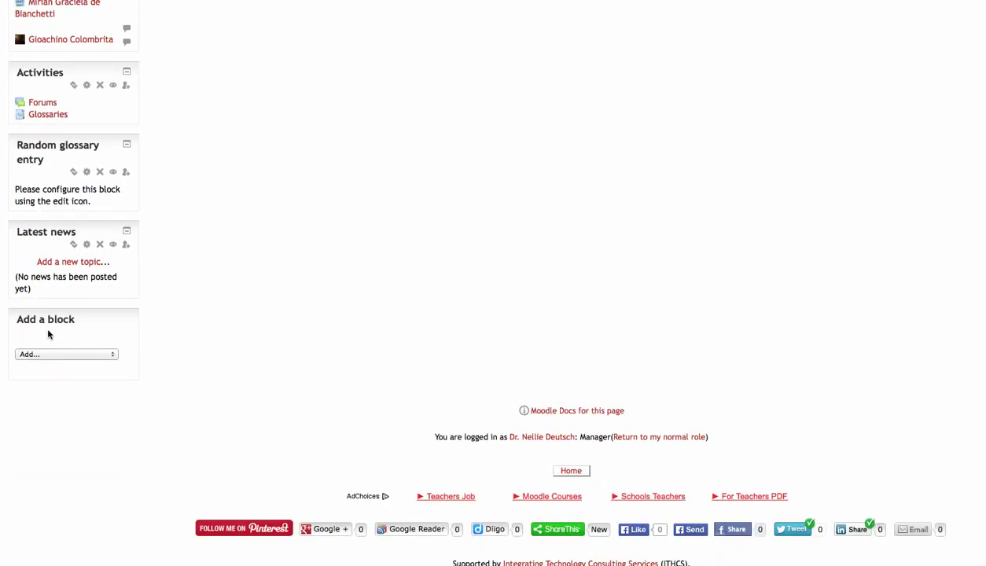
{"action": "left_click", "coordinate": [115, 356]}
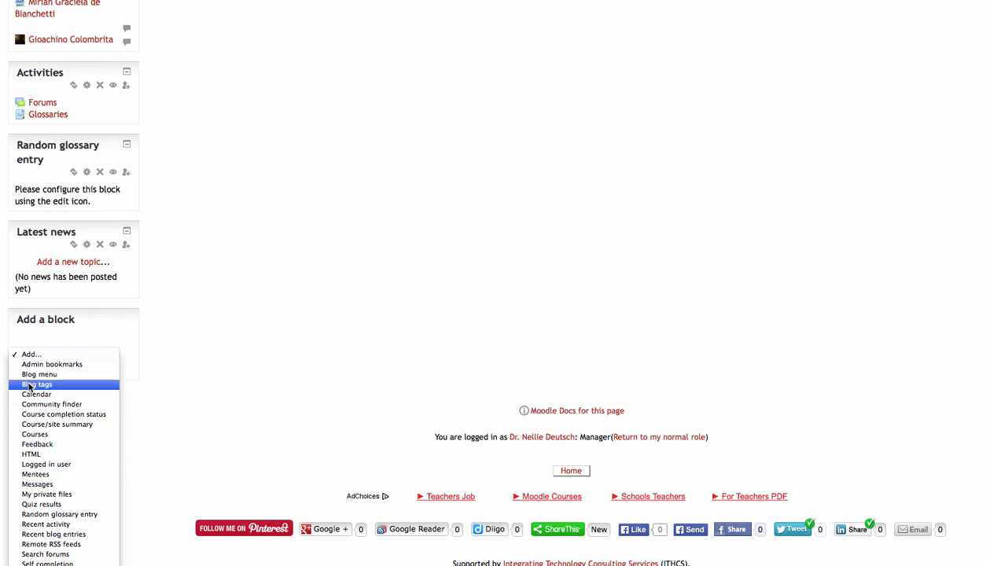
{"action": "left_click", "coordinate": [269, 279]}
{"action": "scroll", "coordinate": [271, 279], "scroll_direction": "up", "scroll_amount": 15}
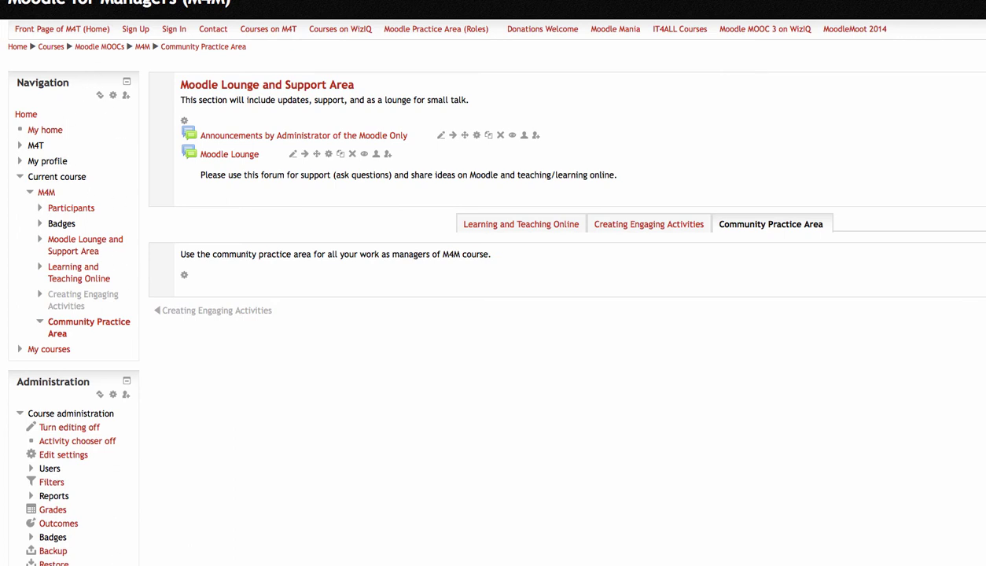
{"action": "scroll", "coordinate": [53, 236], "scroll_direction": "down", "scroll_amount": 2}
{"action": "scroll", "coordinate": [39, 207], "scroll_direction": "up", "scroll_amount": 2}
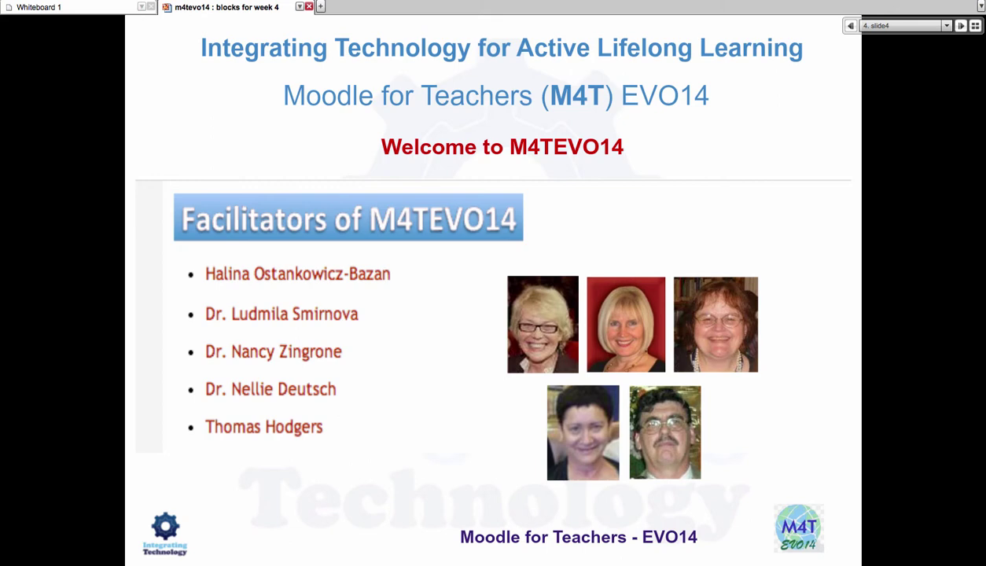
- Go back to slide 3 of the "m4tevo14 : blocks for week 4" presentation
{"action": "left_click", "coordinate": [850, 25]}
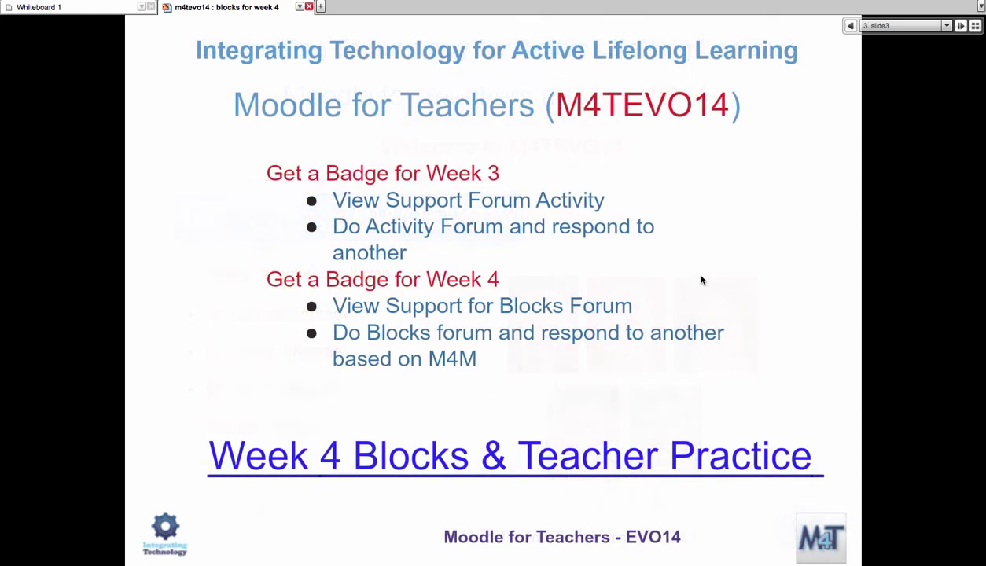